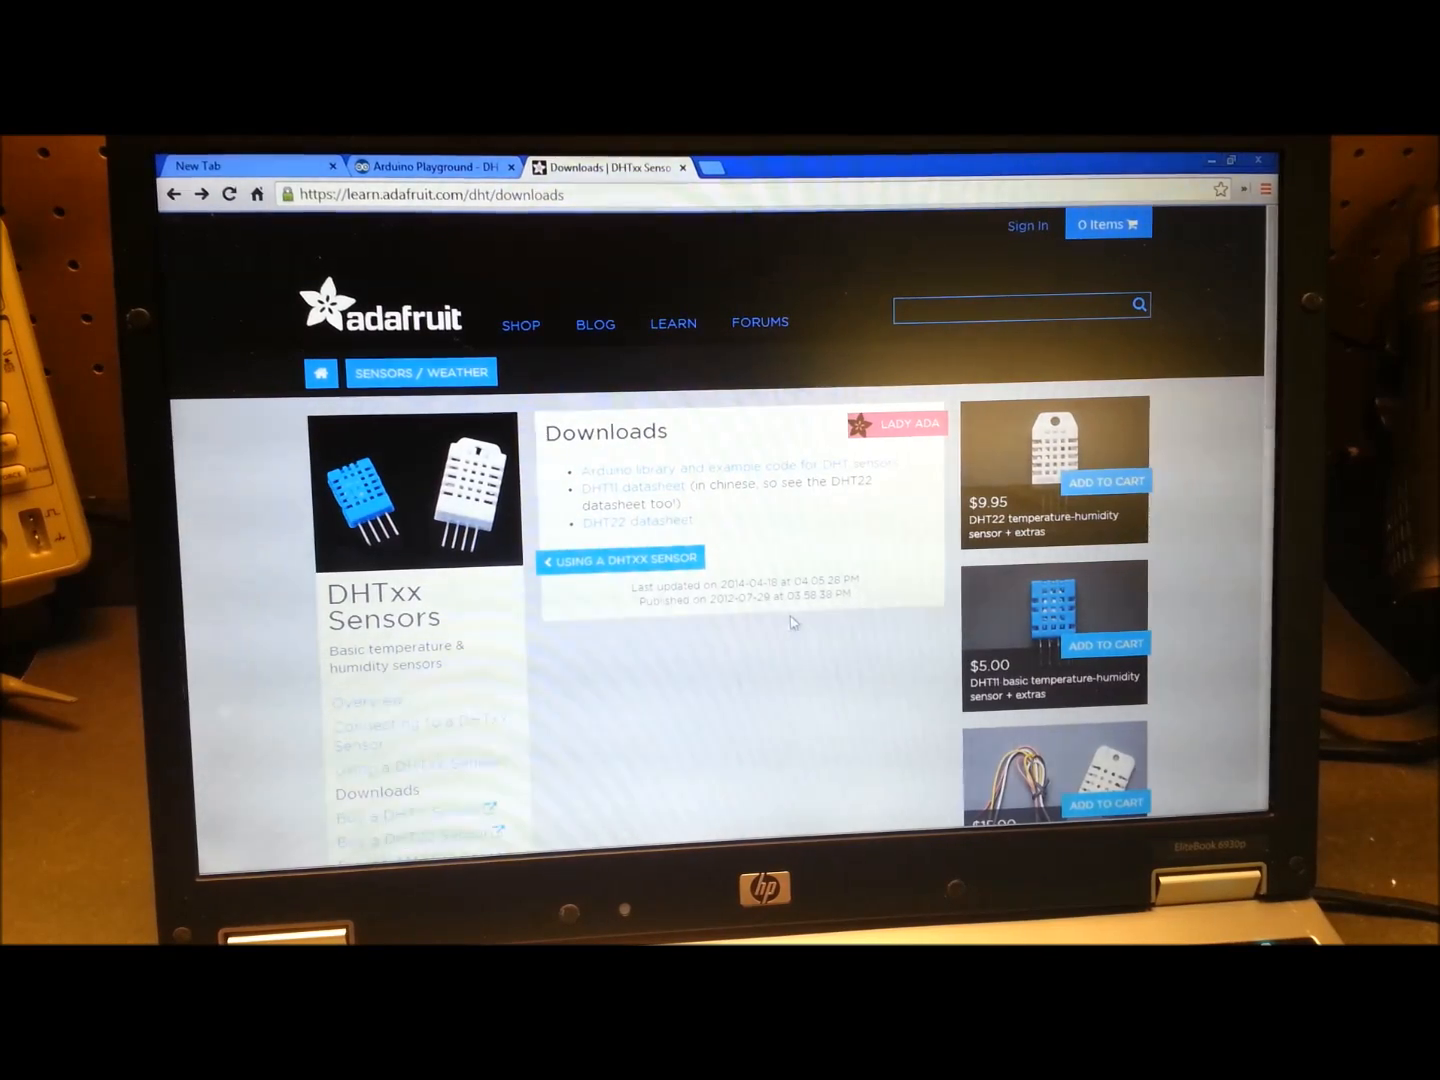
Step: Bring the blank Arduino sketch window forward over the Adafruit DHTxx downloads page
left_click(515, 844)
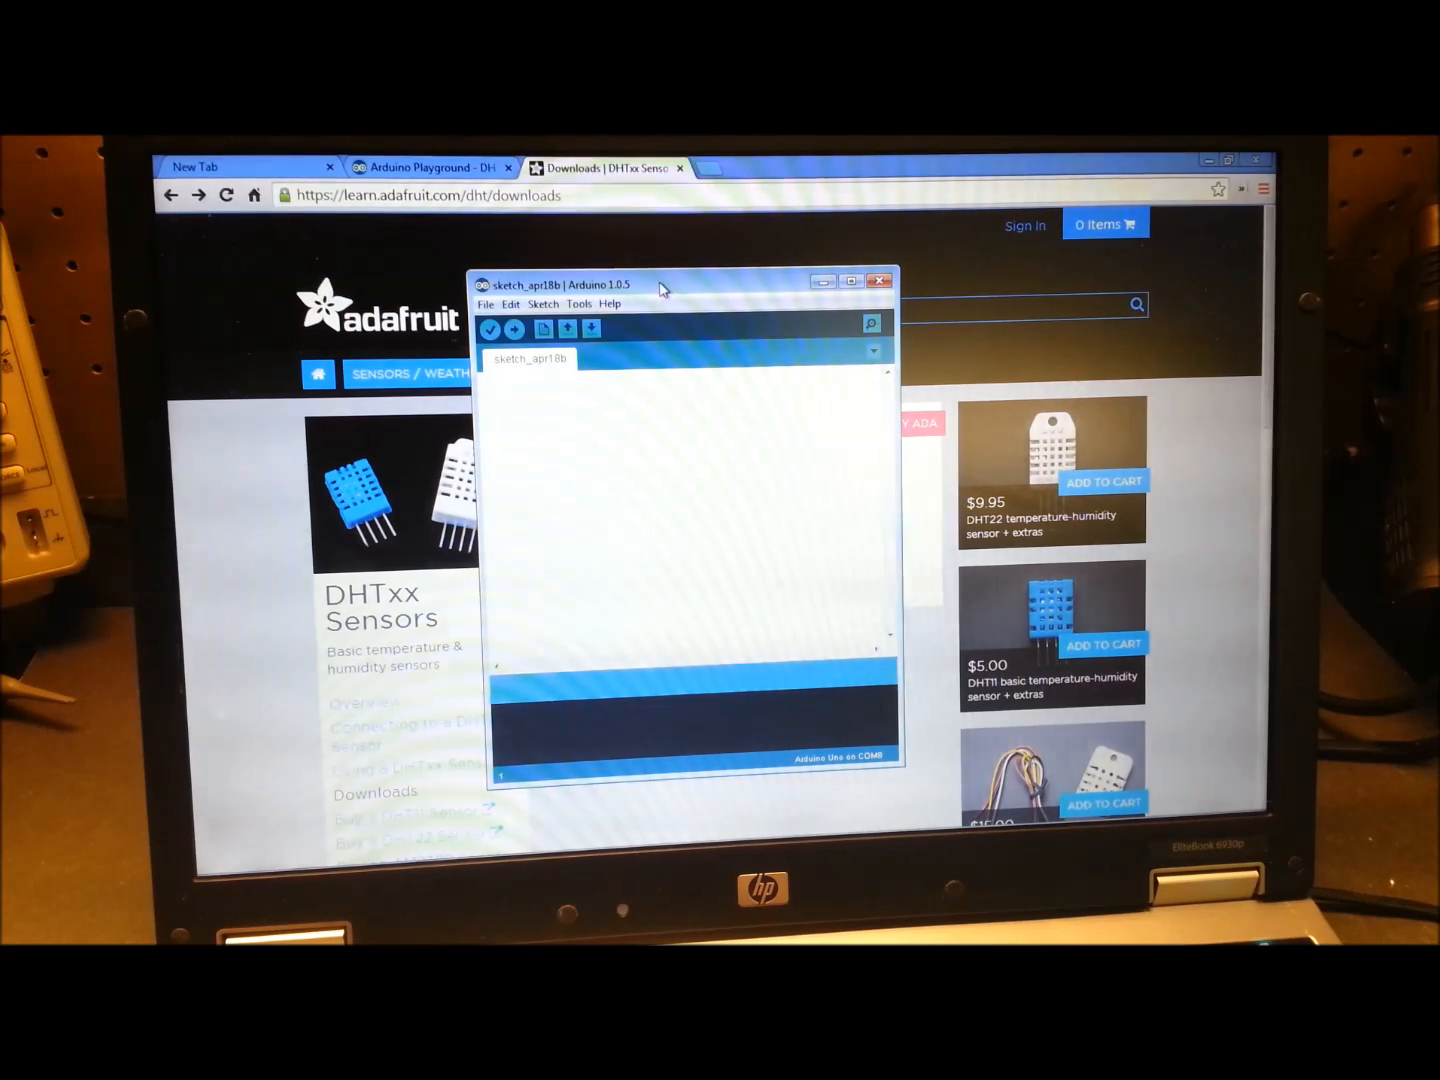
Step: Load the DHT_sensor DHTtester example sketch and maximize its window
left_click(487, 306)
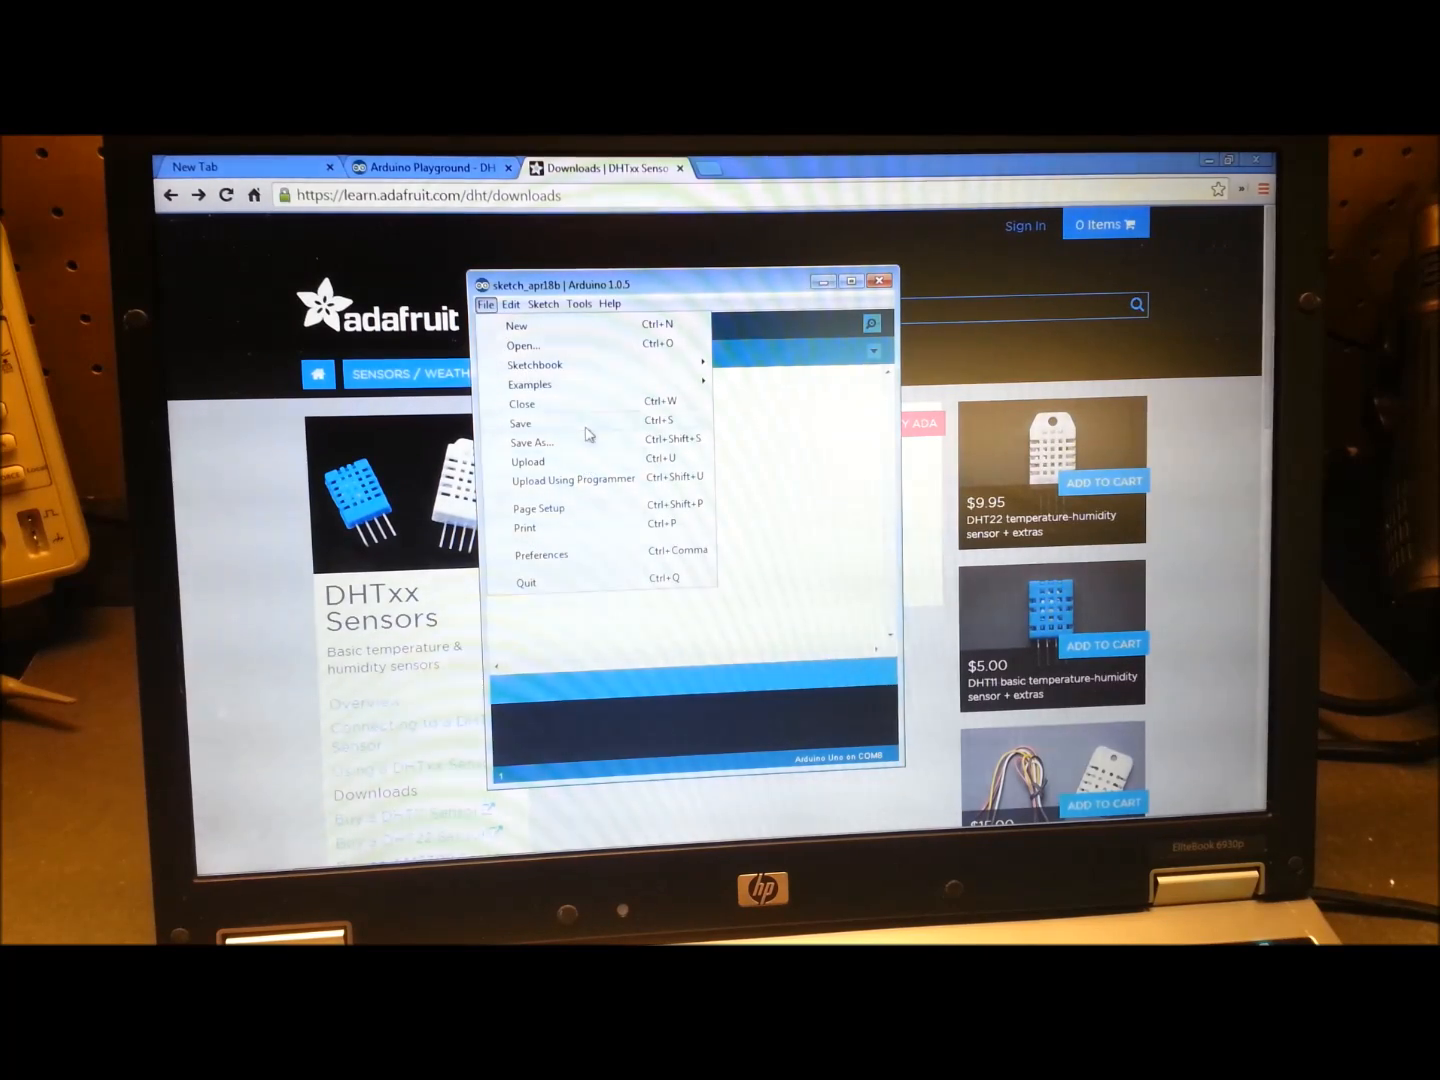
mouse_move(530, 384)
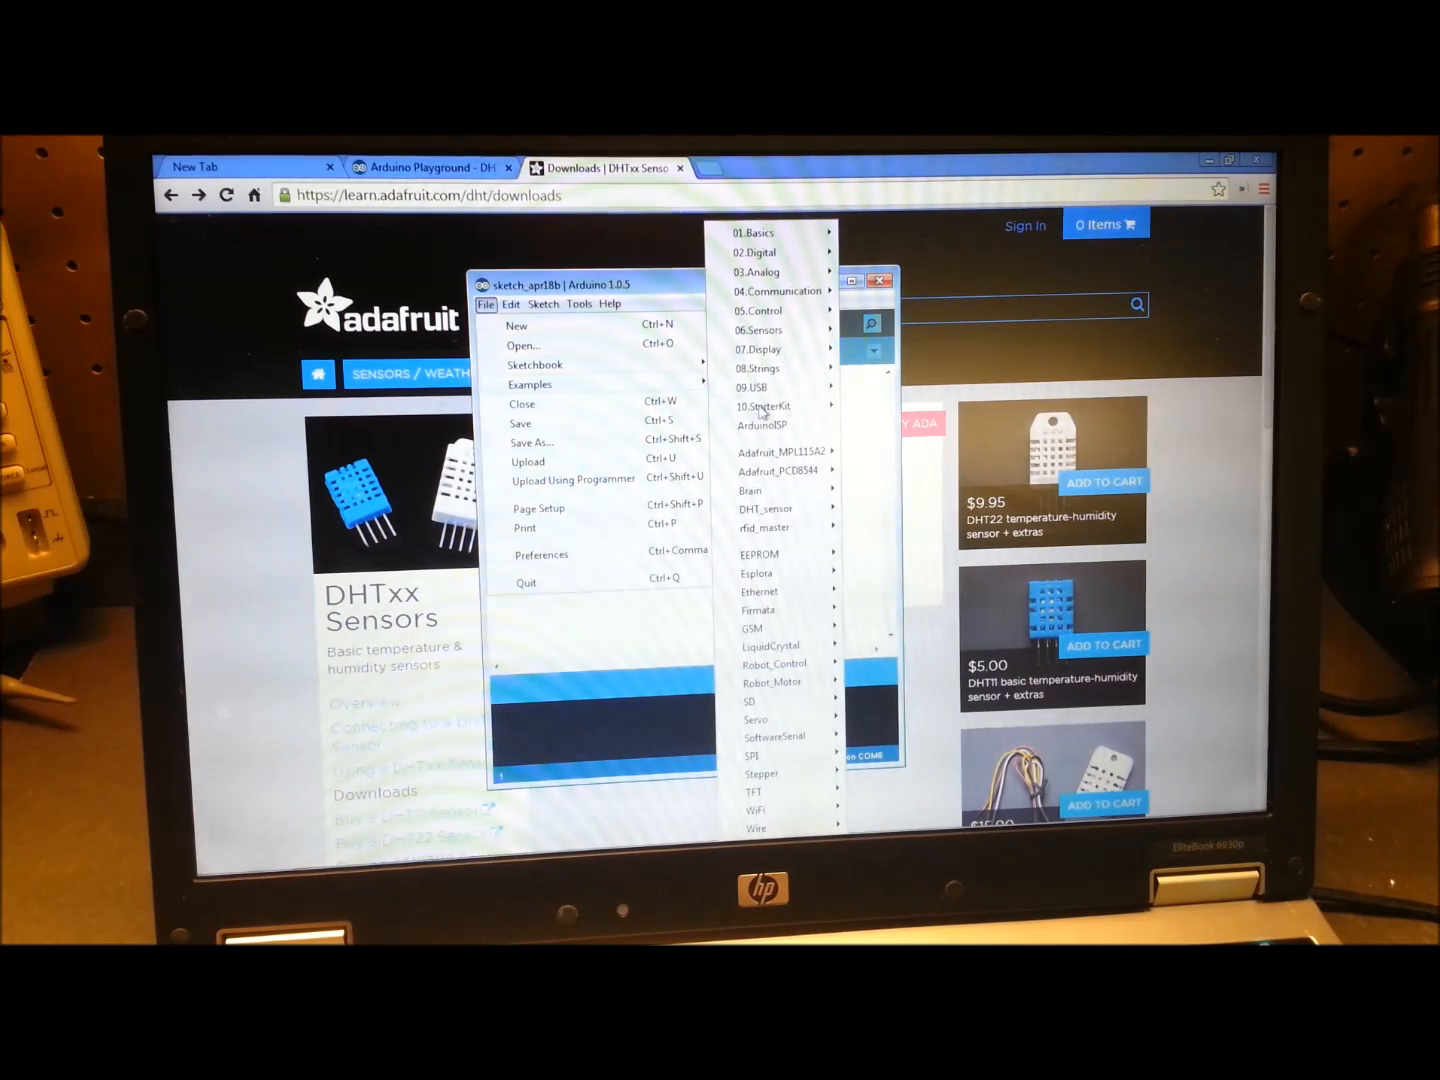
mouse_move(766, 509)
left_click(867, 505)
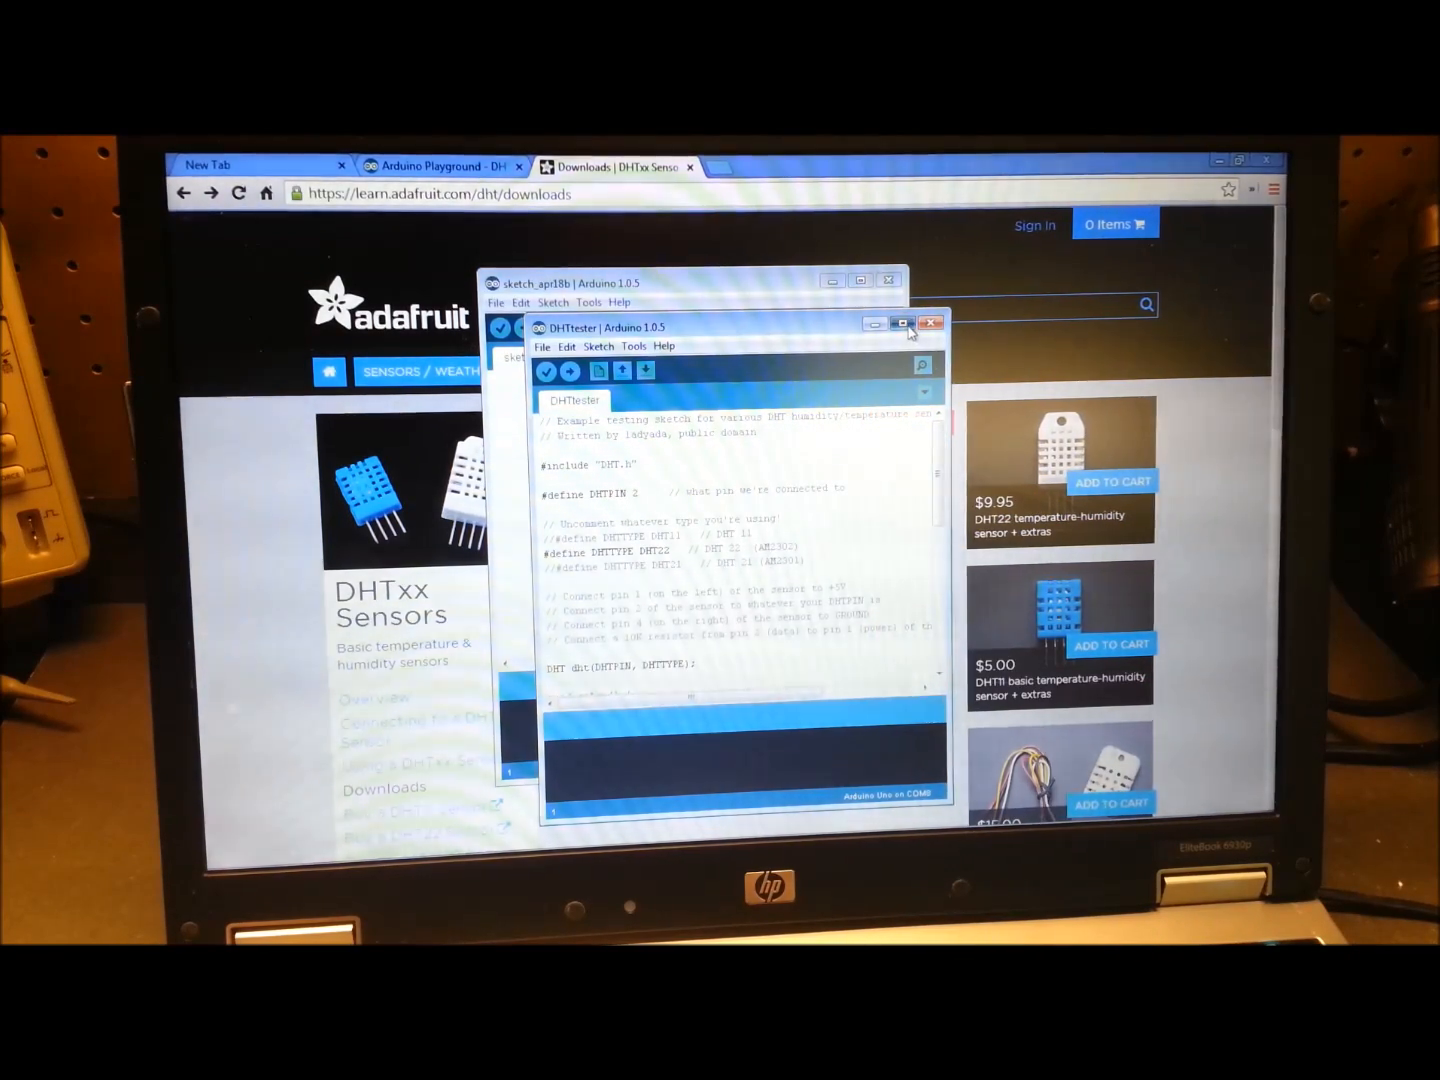
left_click(900, 324)
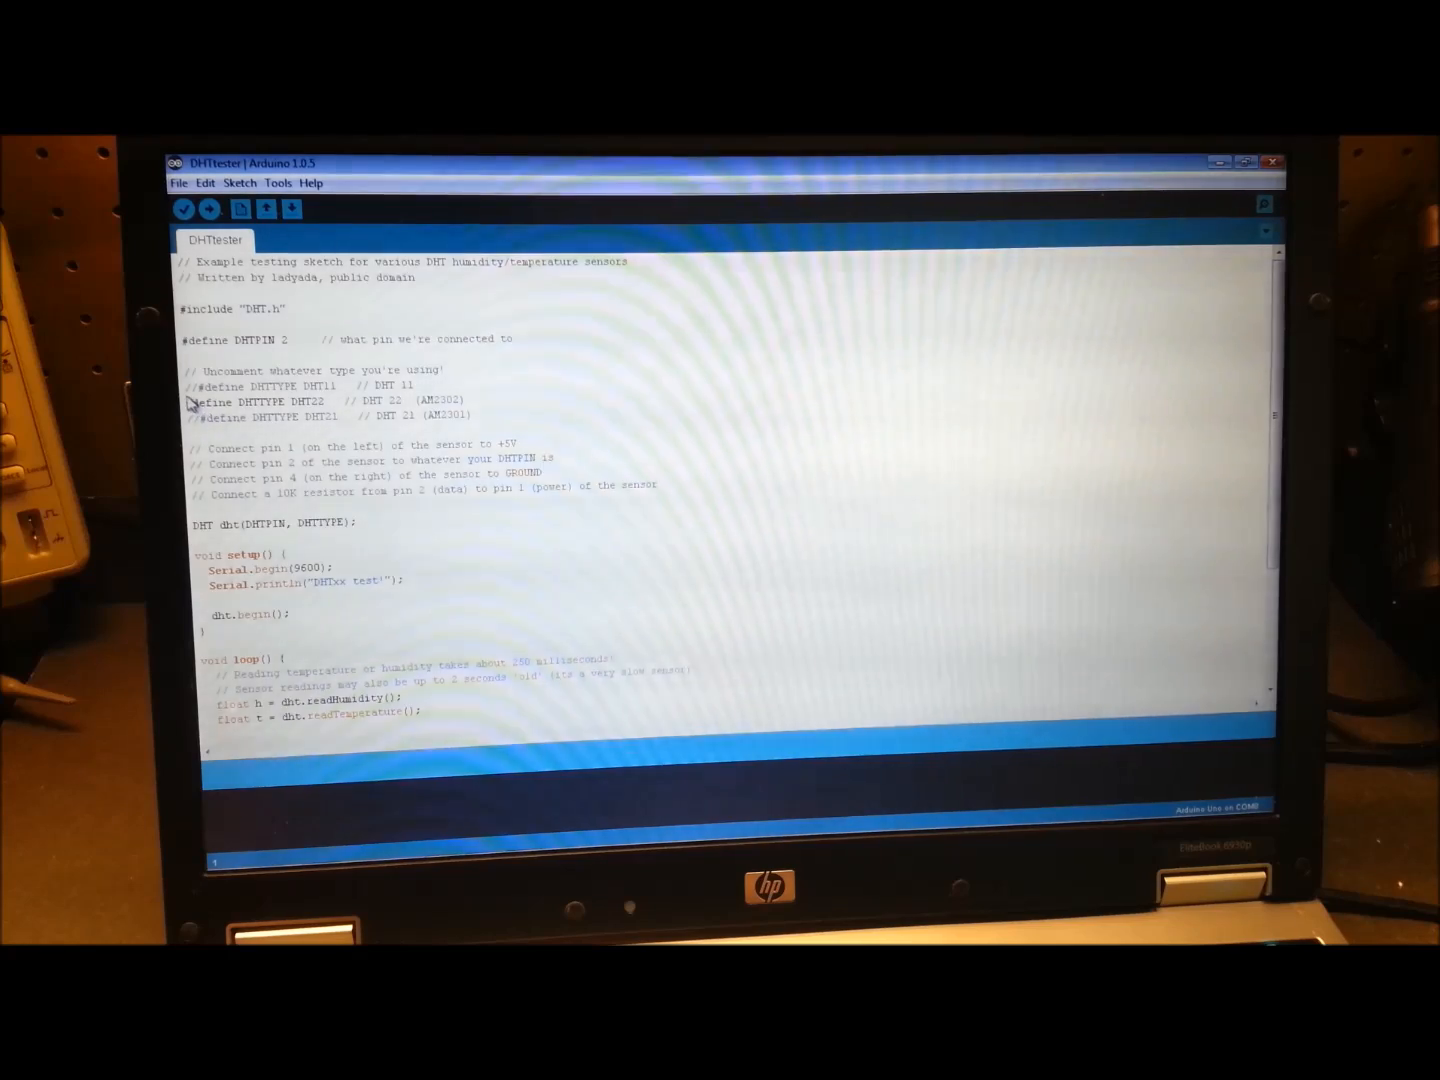
Step: Comment out the DHT22 define, enable the DHT11 define, and compile the sketch
left_click(188, 405)
type("//")
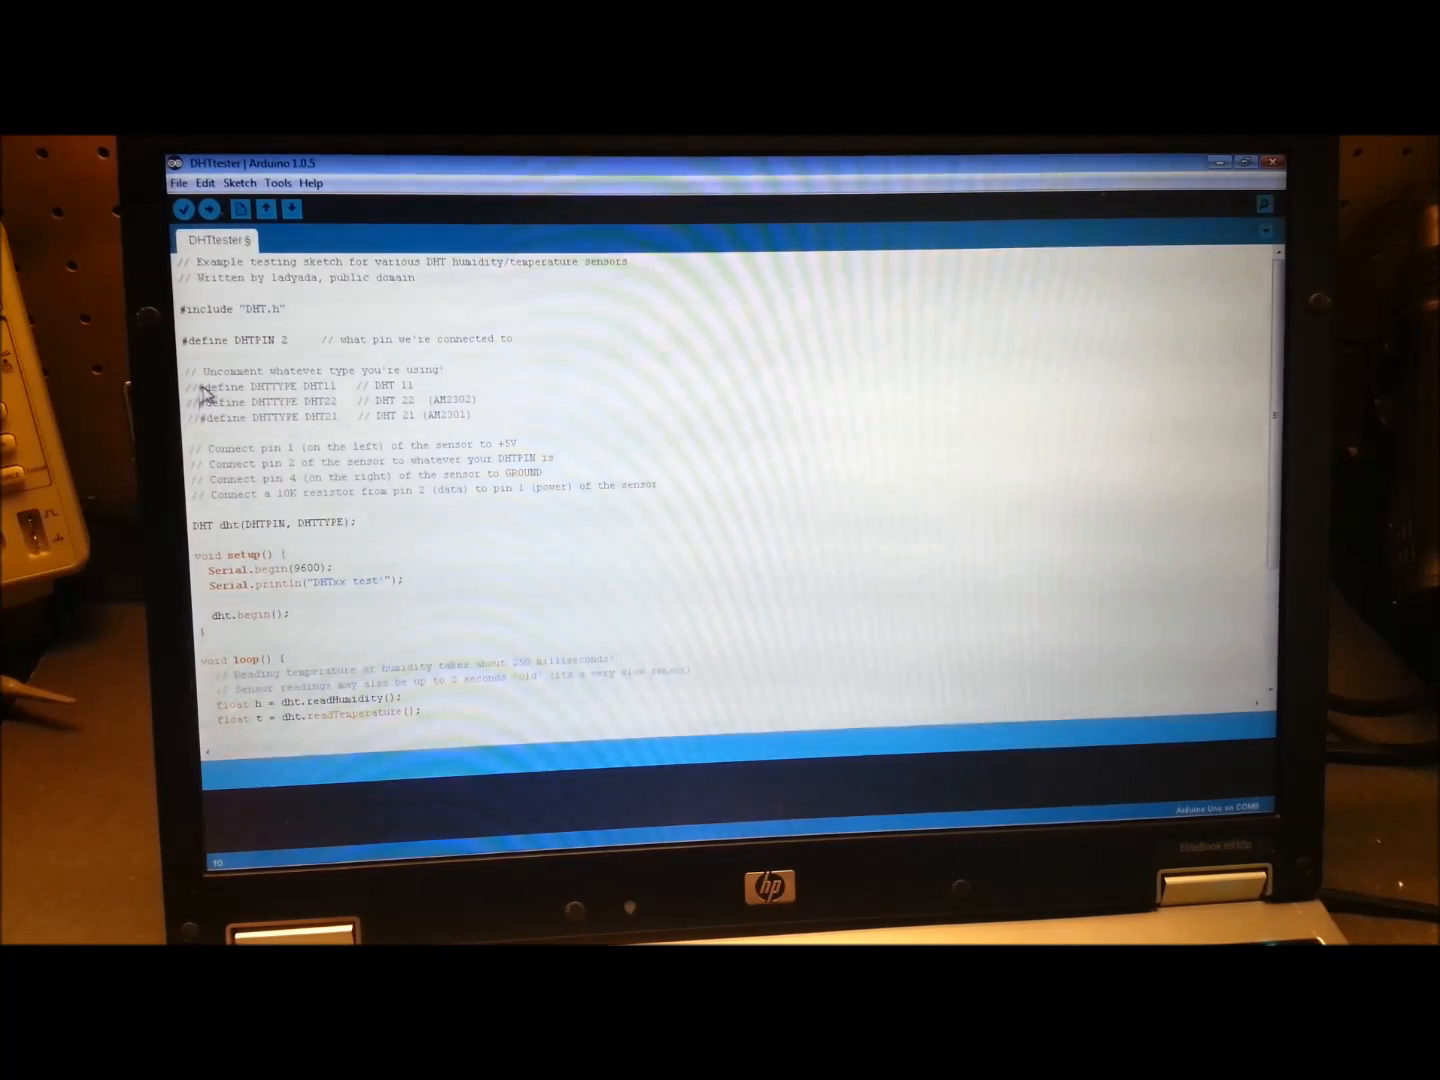
left_click(201, 384)
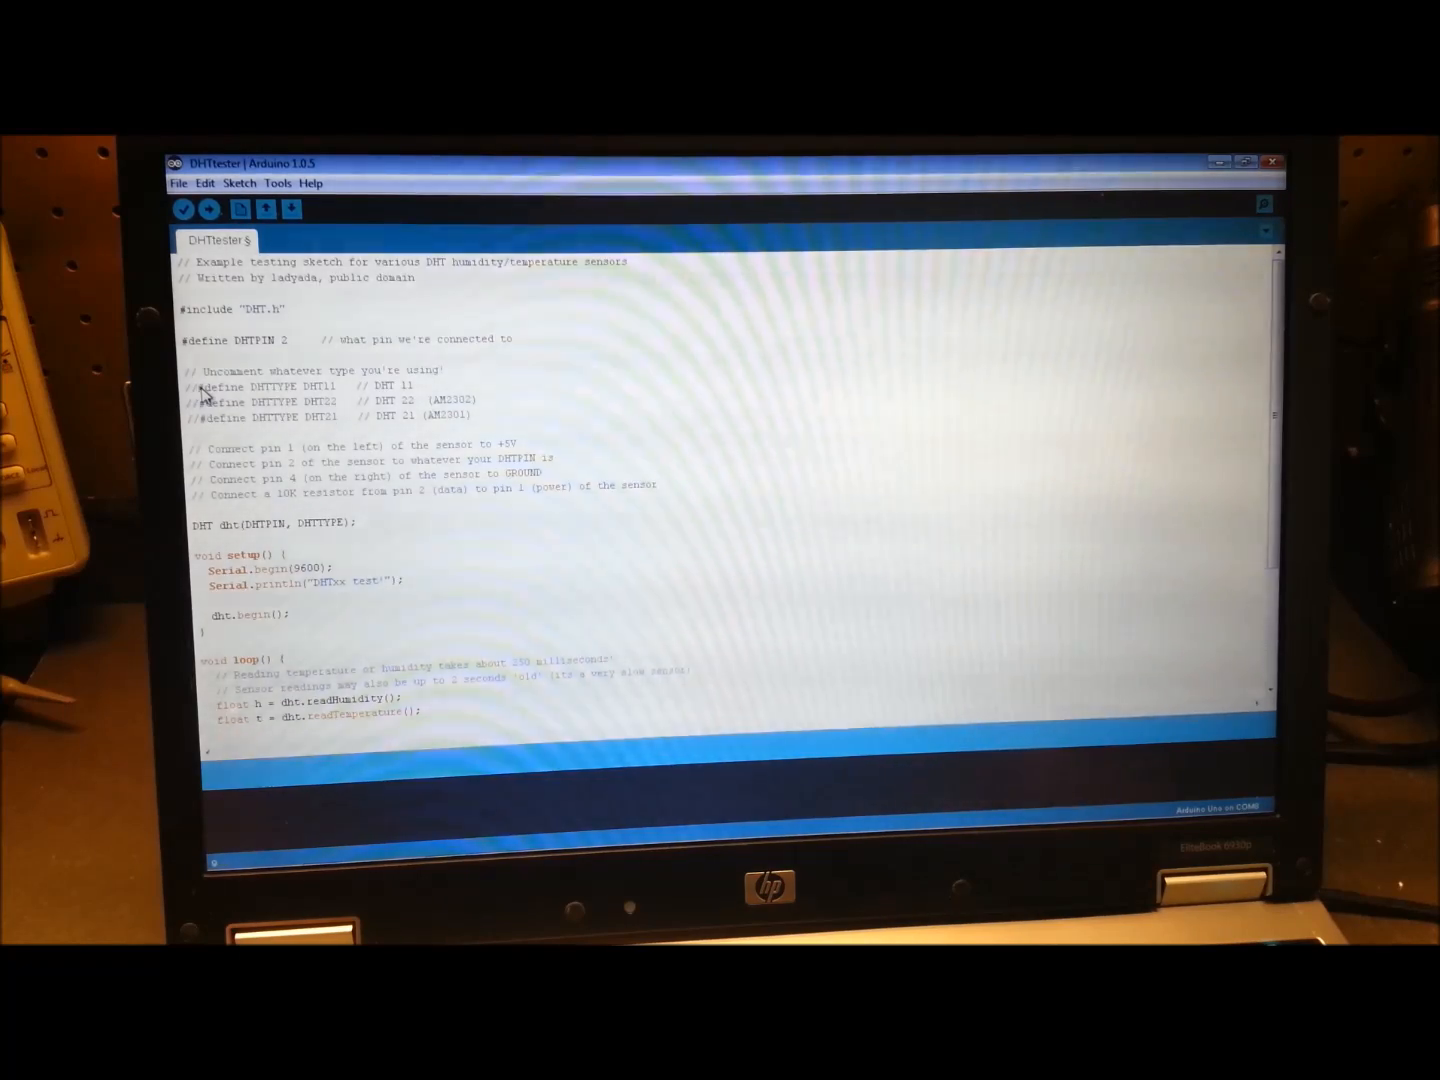
key("BackSpace")
key("BackSpace")
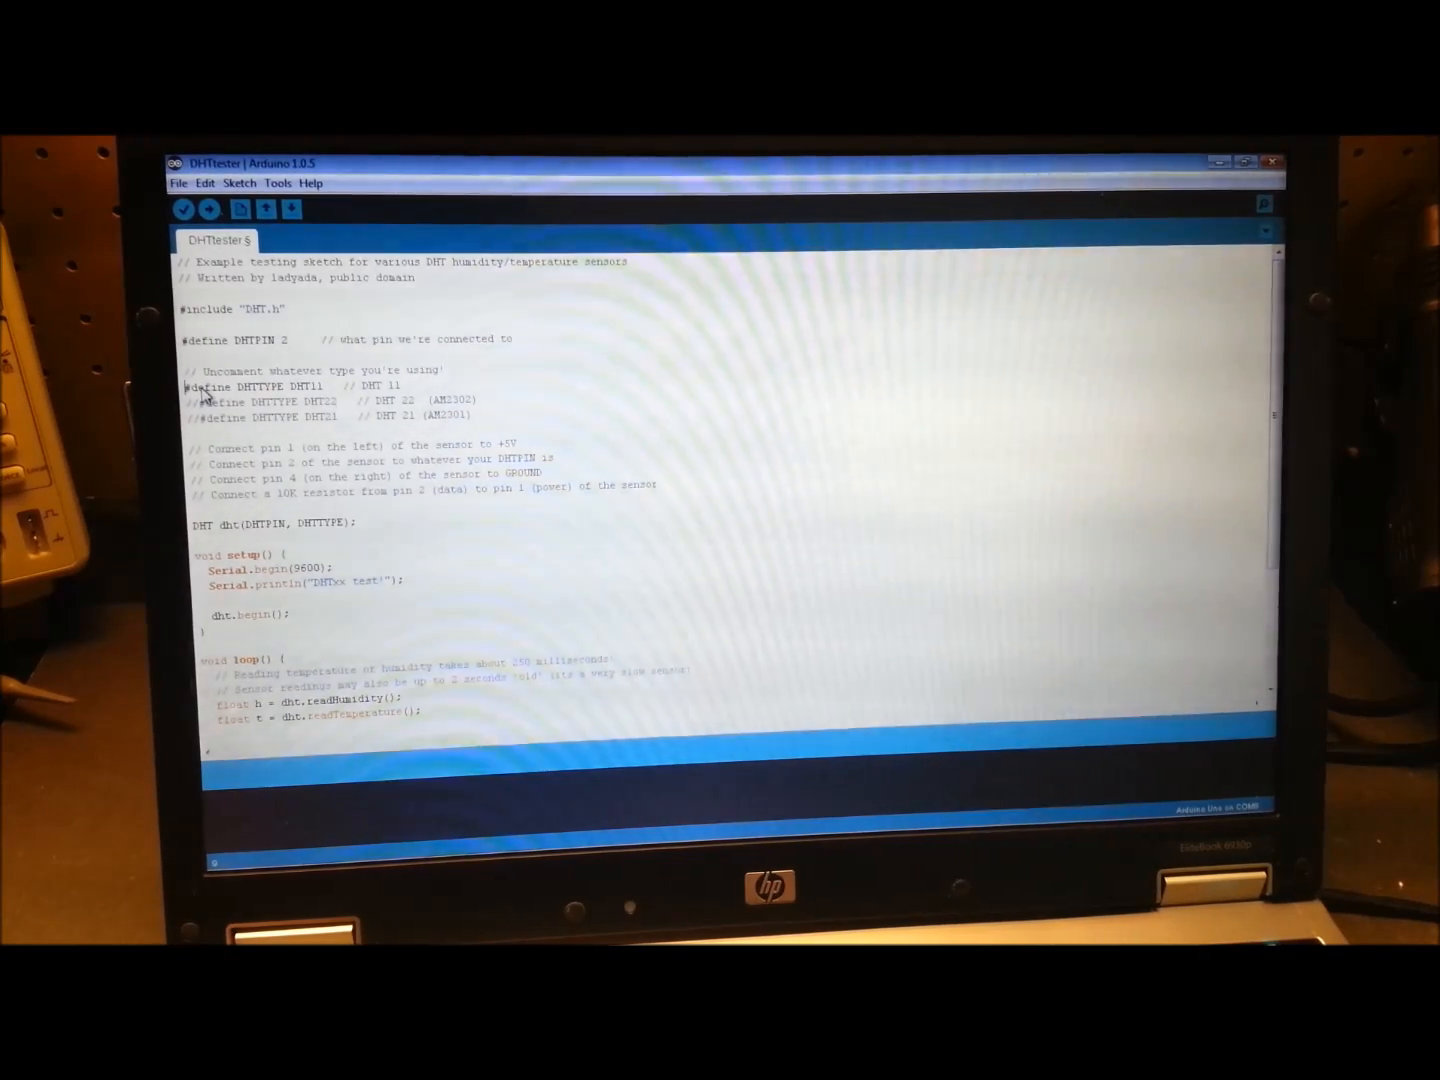
left_click(183, 210)
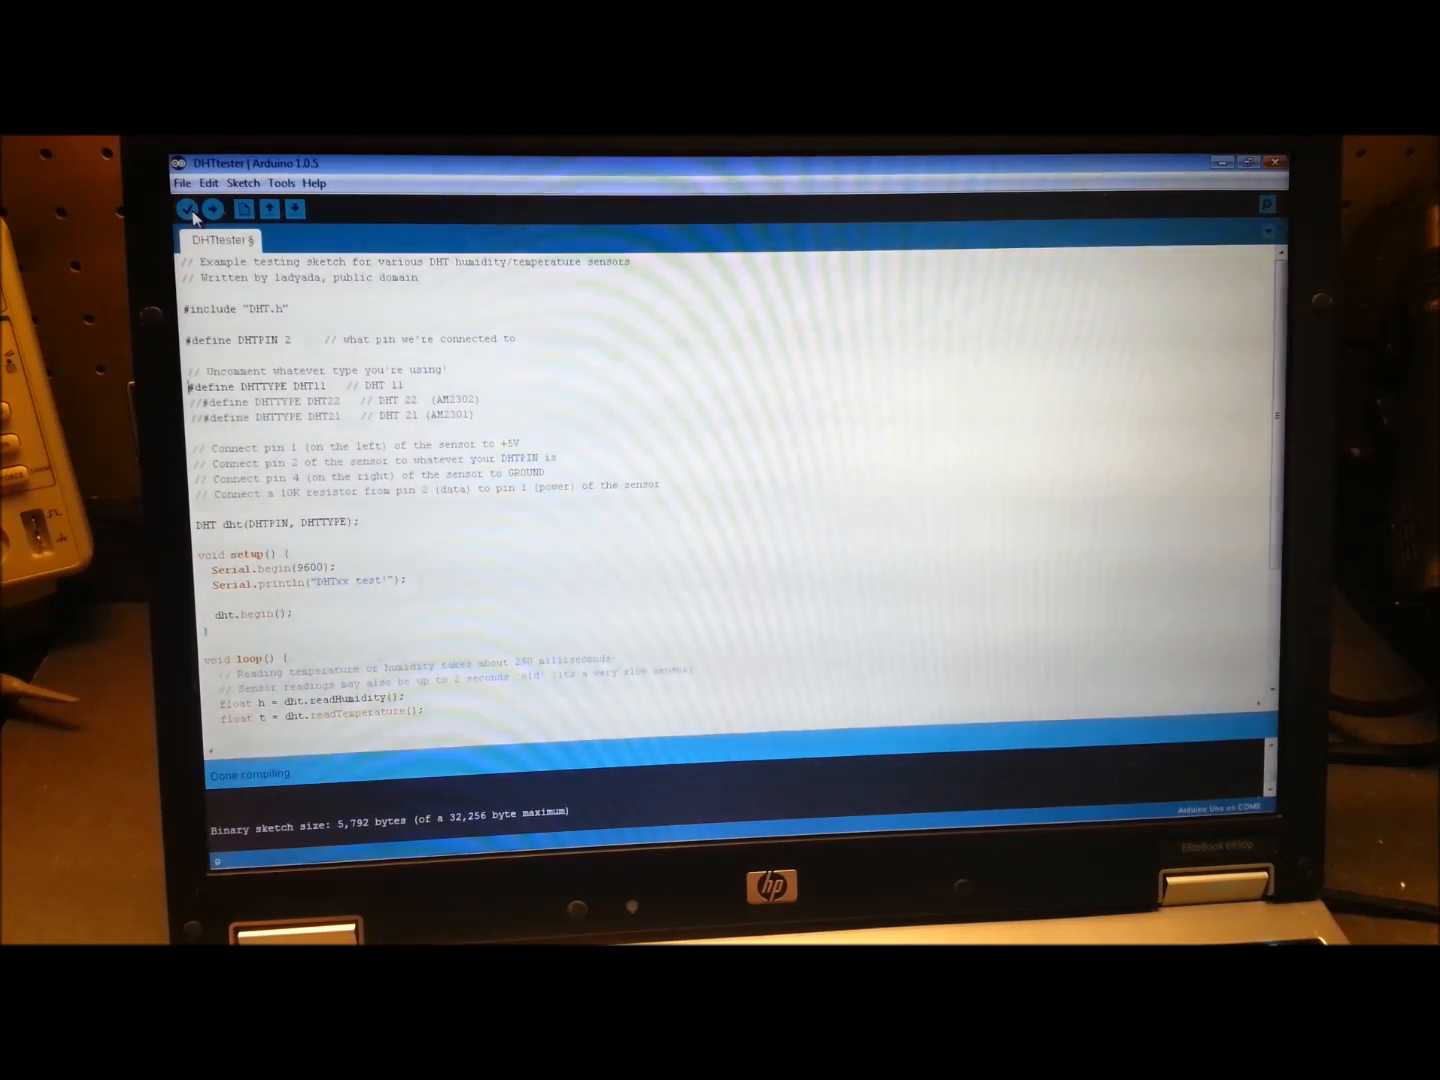
Step: Upload the compiled 5,792-byte DHT11 sketch to the board
left_click(212, 210)
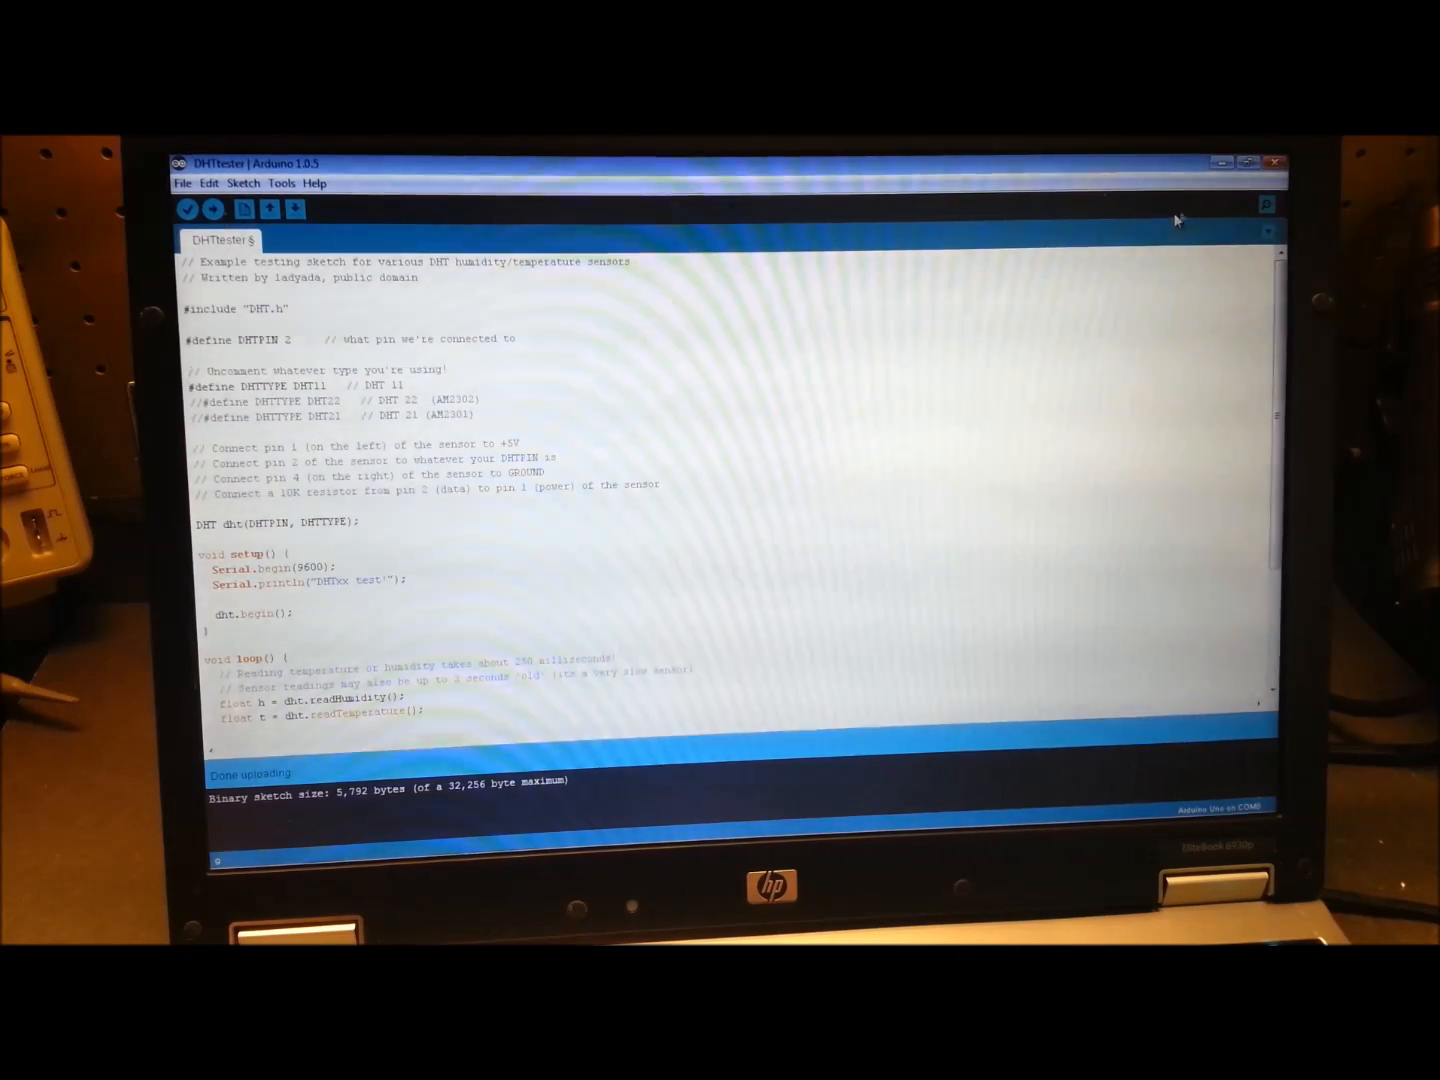
Step: Show the COM8 Serial Monitor streaming humidity and temperature readings
left_click(1268, 206)
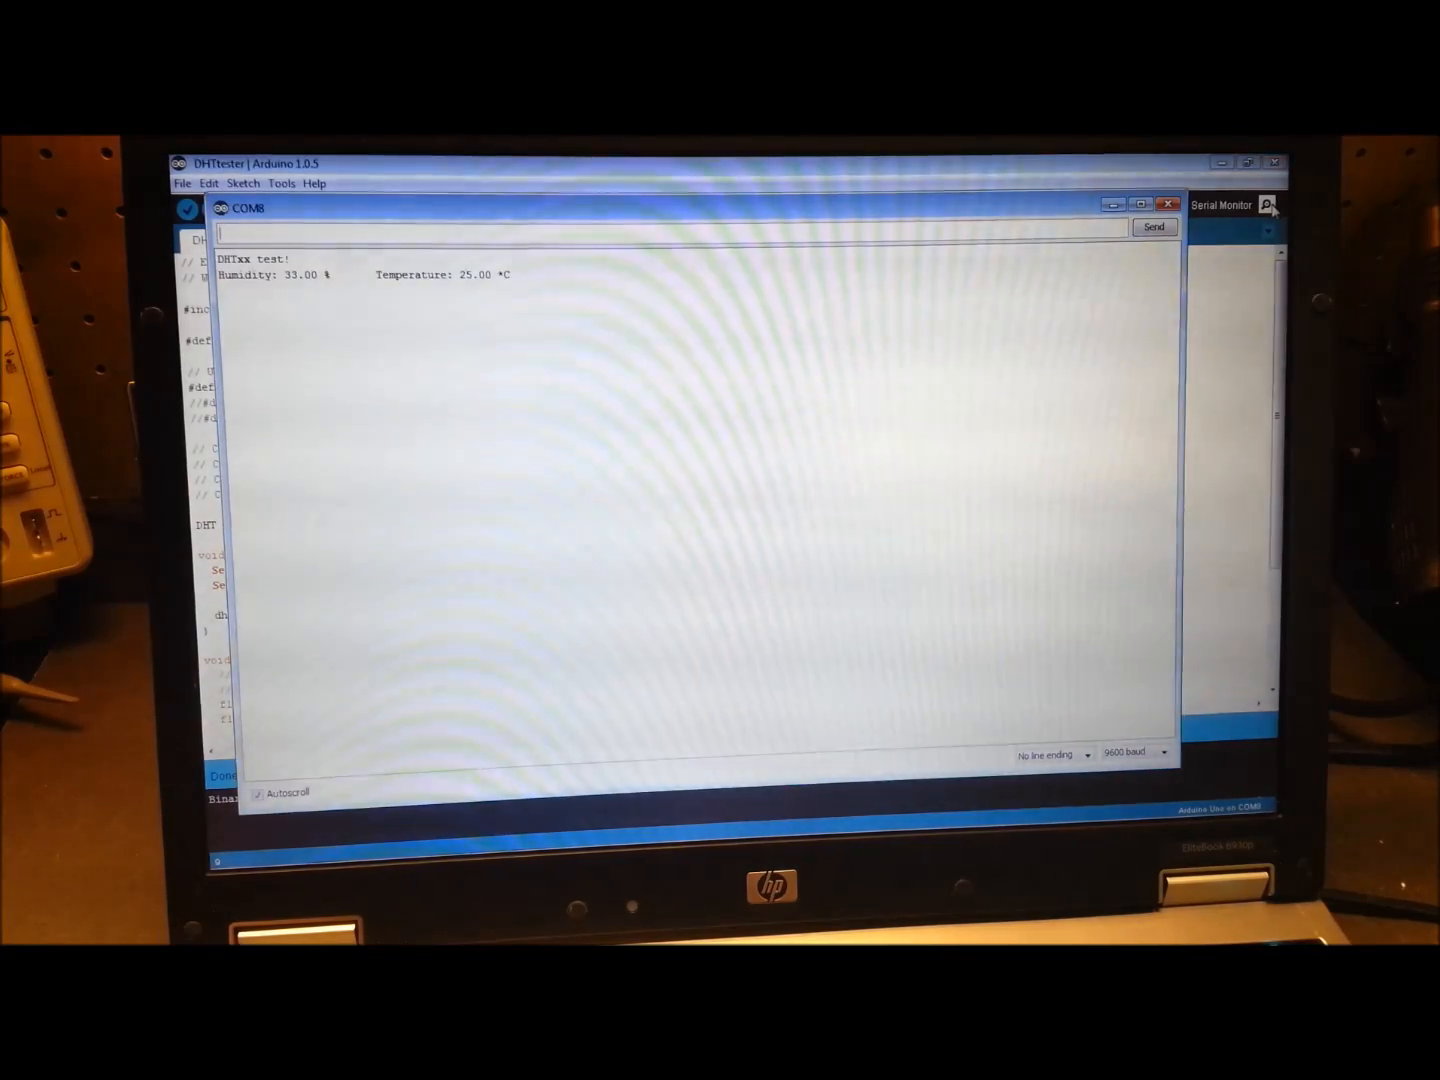